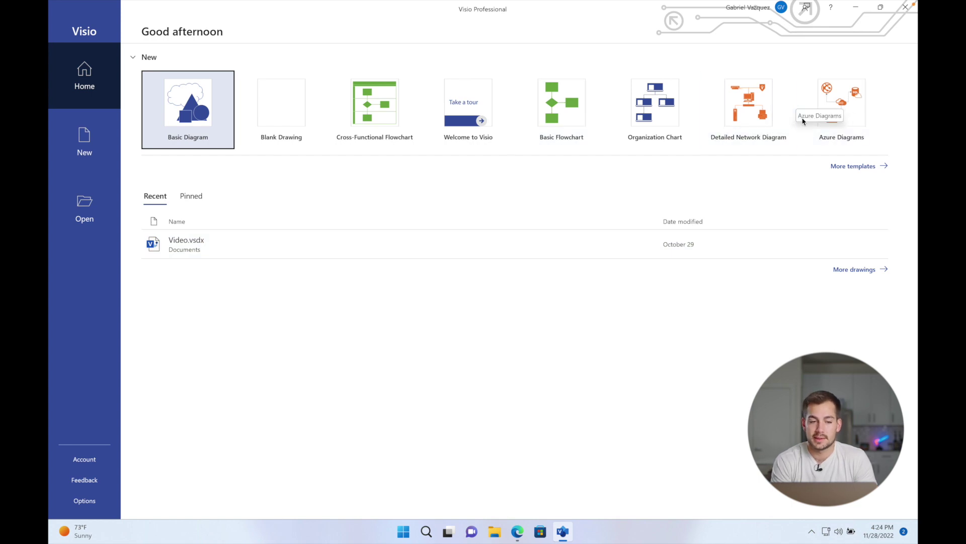
Step: Create a blank drawing from the 'azure' search's Azure Diagrams template, then return to the start page
{"action": "left_click", "coordinate": [95, 145]}
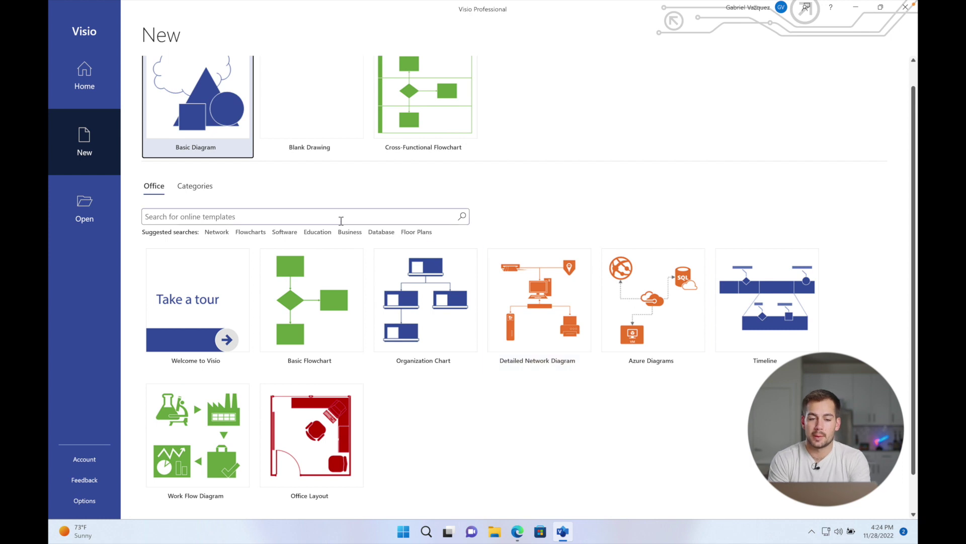
{"action": "left_click", "coordinate": [341, 218]}
{"action": "type", "text": "azure"}
{"action": "left_click", "coordinate": [611, 247]}
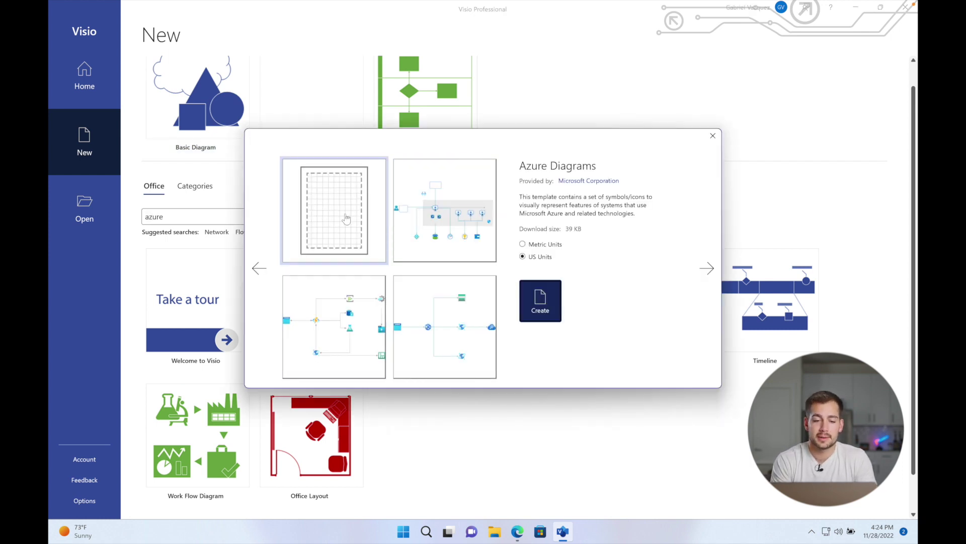
{"action": "left_click", "coordinate": [346, 218]}
{"action": "left_click", "coordinate": [553, 306]}
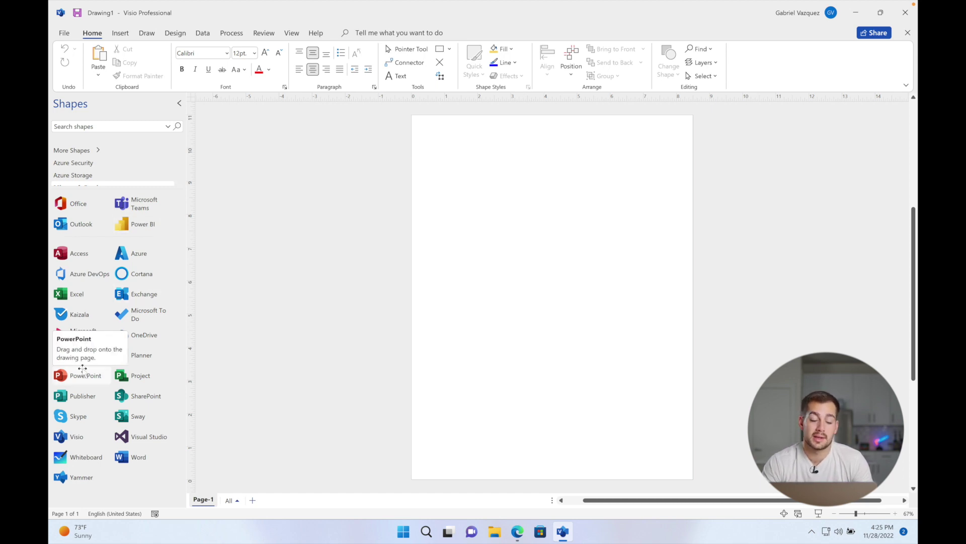
{"action": "left_click", "coordinate": [64, 33]}
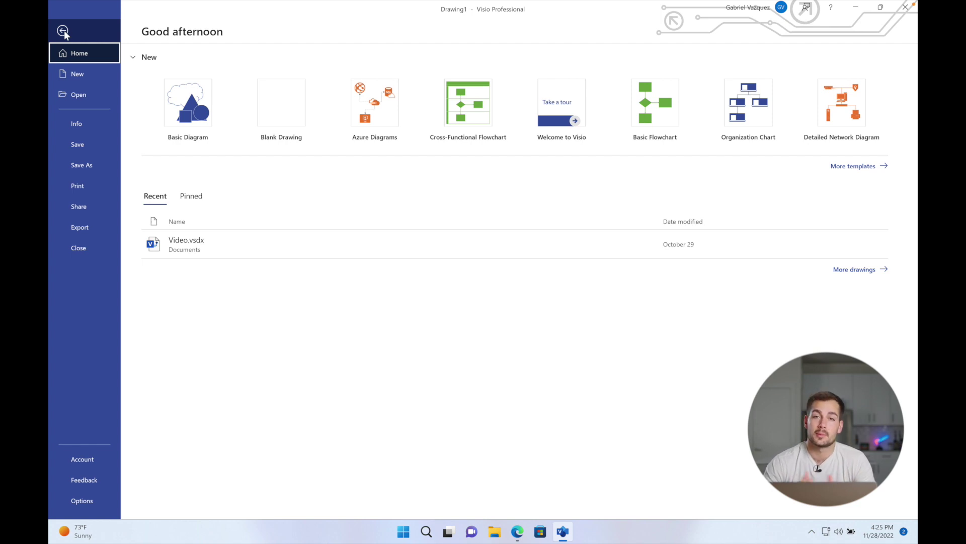
Step: Search templates for 'aws' and preview, then close, the AWS Diagrams template
{"action": "left_click", "coordinate": [75, 73]}
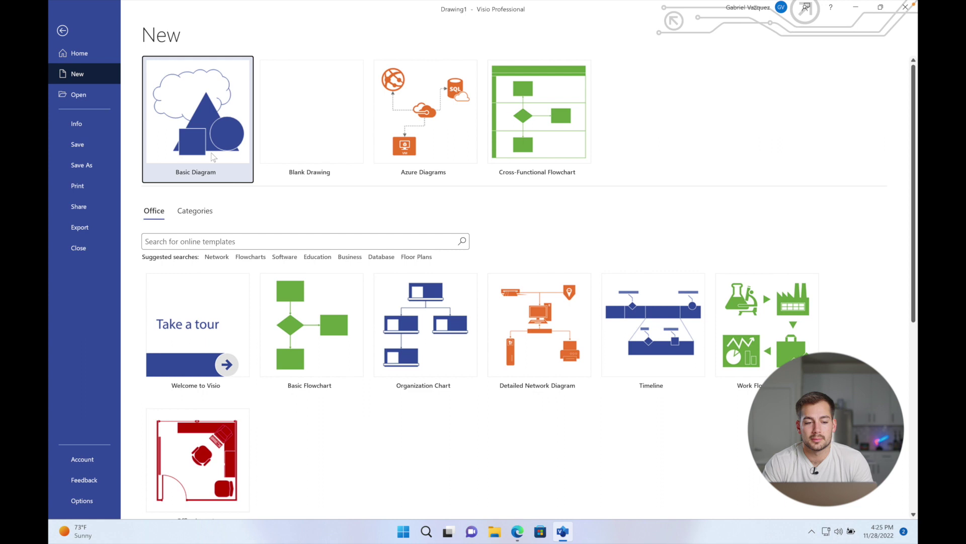
{"action": "scroll", "coordinate": [233, 178], "scroll_direction": "down", "scroll_amount": 2}
{"action": "left_click", "coordinate": [232, 174]}
{"action": "type", "text": "a"}
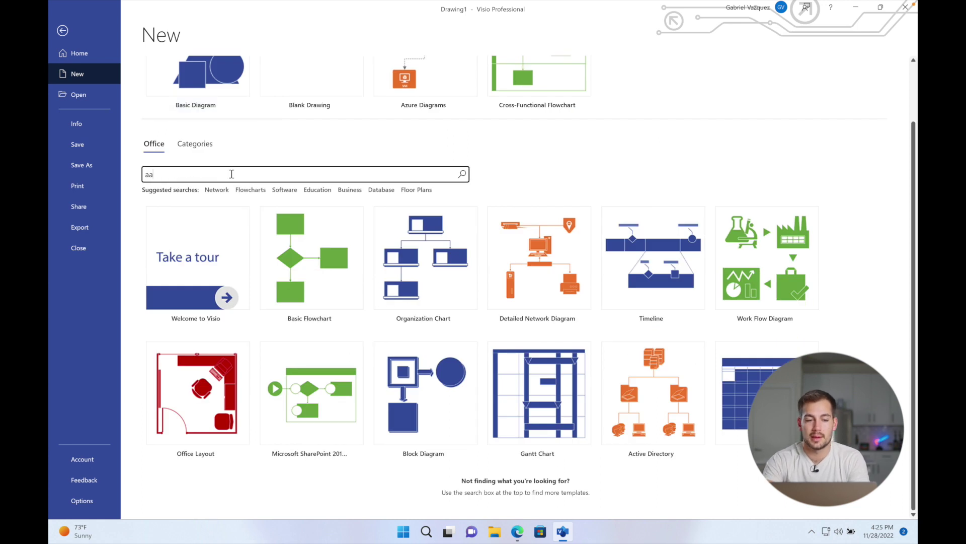
{"action": "type", "text": "ws"}
{"action": "key", "text": "Return"}
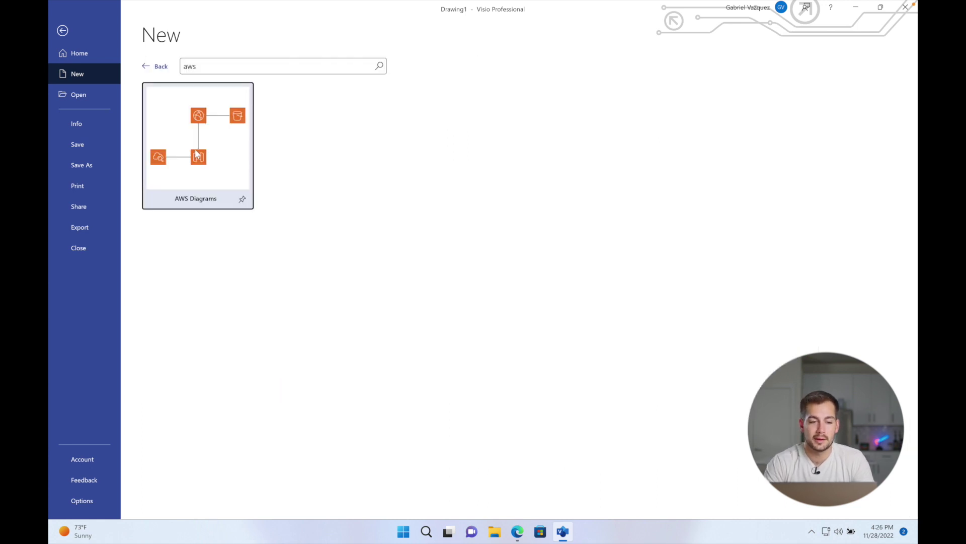
{"action": "left_click", "coordinate": [196, 154]}
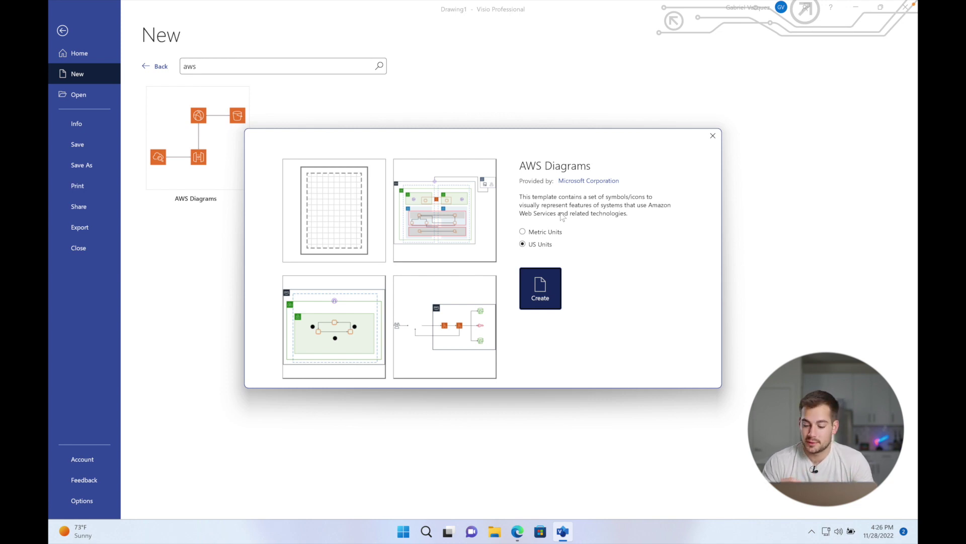
{"action": "left_click", "coordinate": [211, 66]}
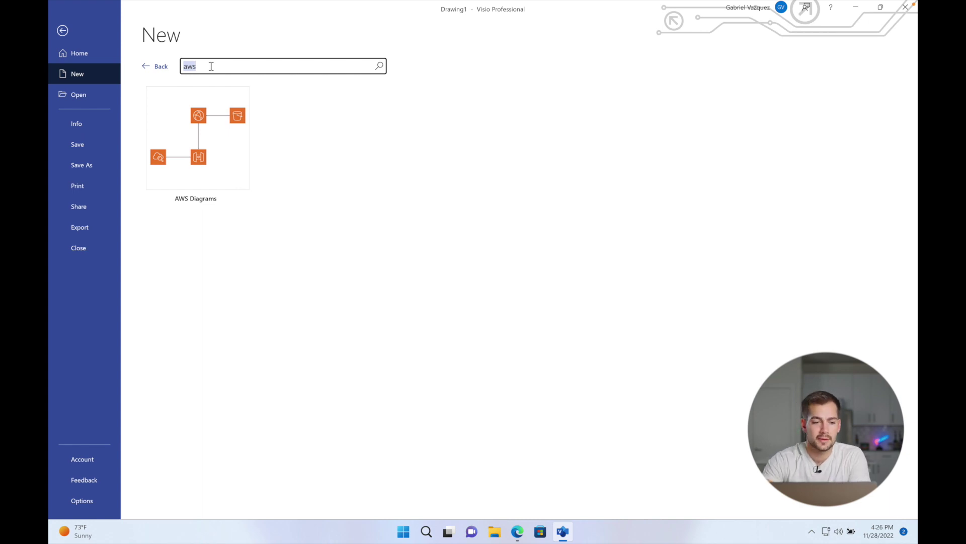
Step: Search 'Mobile app' and create a drawing from Wireframe - Mobile App's Media Wireframe Diagram
{"action": "type", "text": "Mobile app"}
{"action": "key", "text": "Return"}
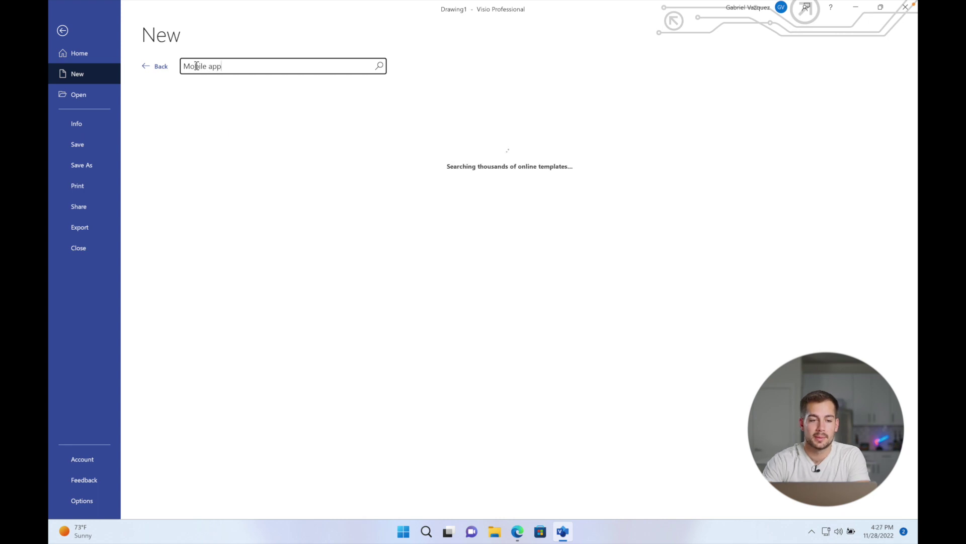
{"action": "left_click", "coordinate": [197, 134]}
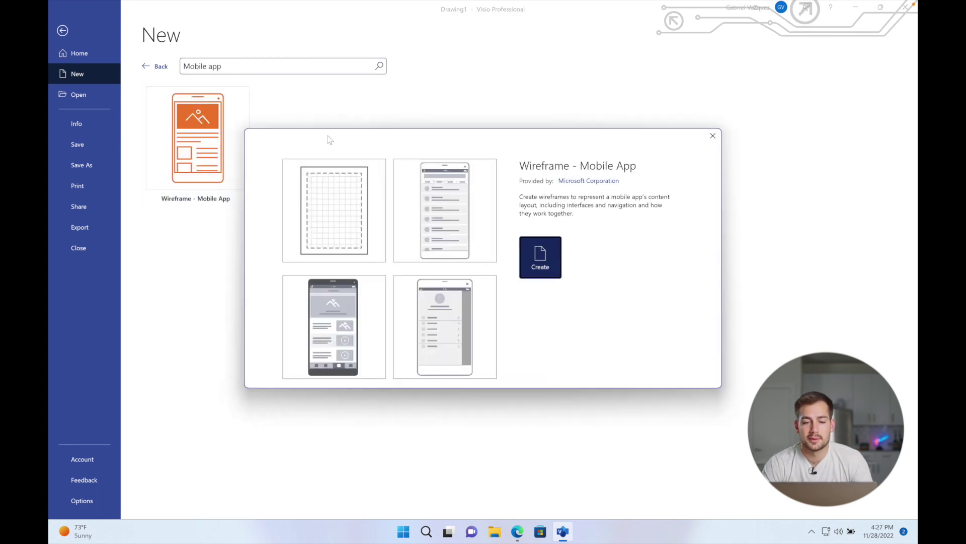
{"action": "left_click", "coordinate": [351, 324]}
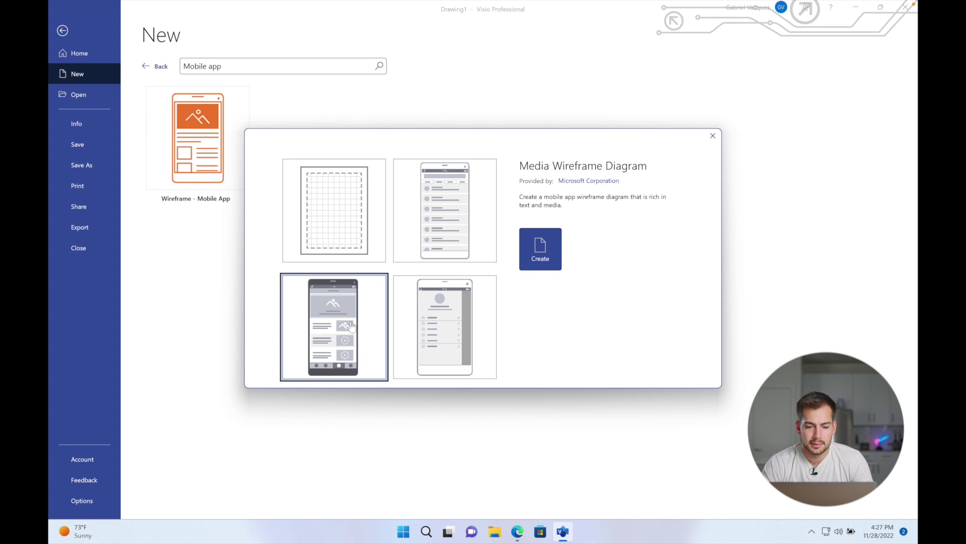
{"action": "left_click", "coordinate": [532, 250]}
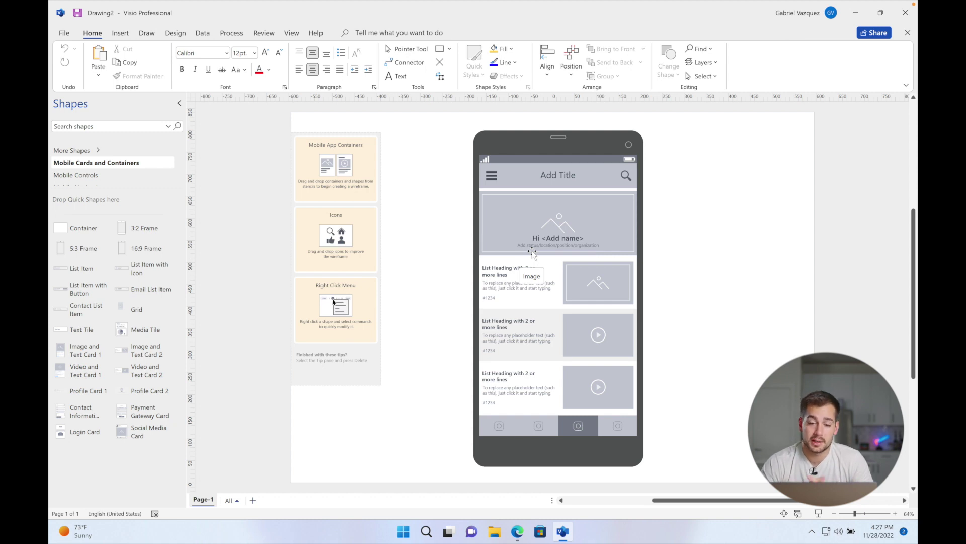
Step: Go back from Drawing2 to the File backstage Home page
{"action": "left_click", "coordinate": [65, 33]}
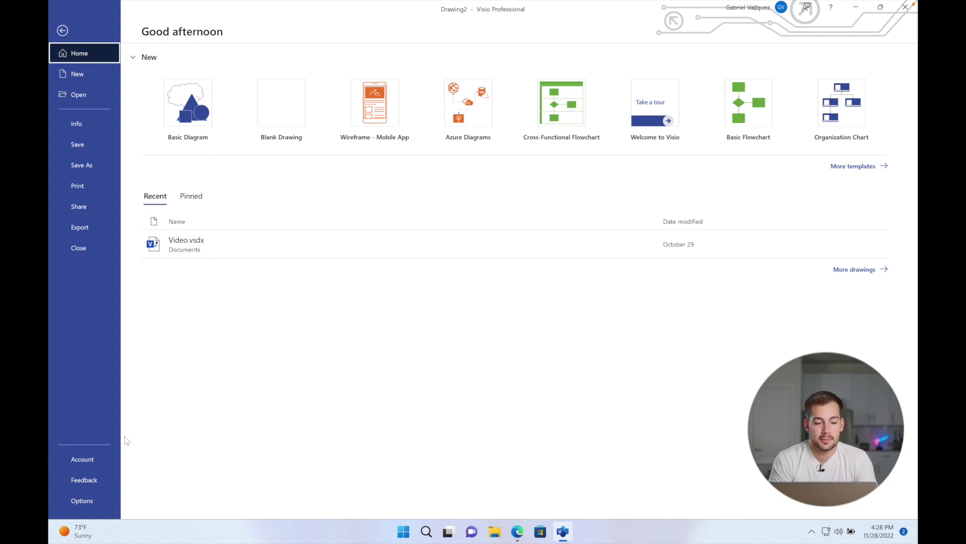
Step: Under Account, set the Office Theme to Black, then Colorful, then pick another theme
{"action": "left_click", "coordinate": [95, 453]}
{"action": "left_click", "coordinate": [189, 224]}
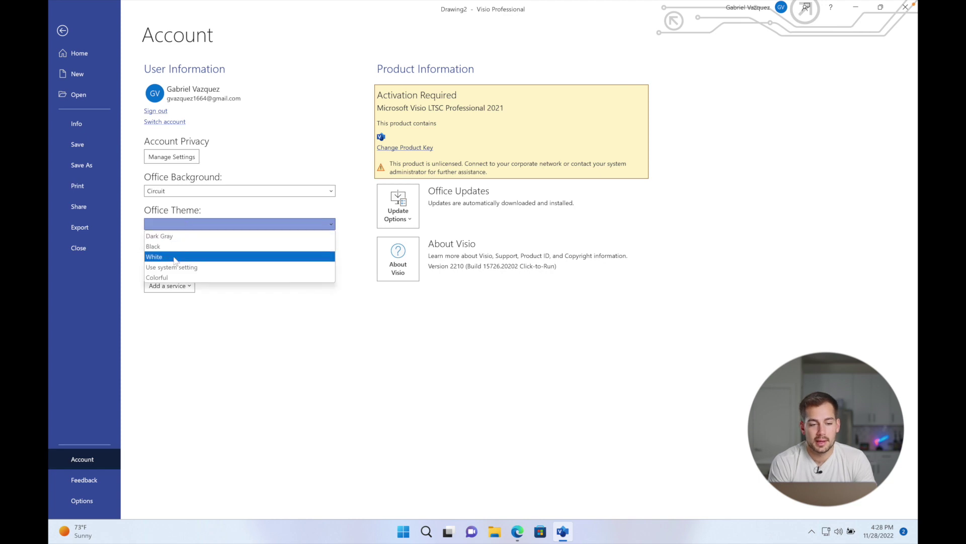
{"action": "left_click", "coordinate": [152, 246]}
{"action": "left_click", "coordinate": [161, 224]}
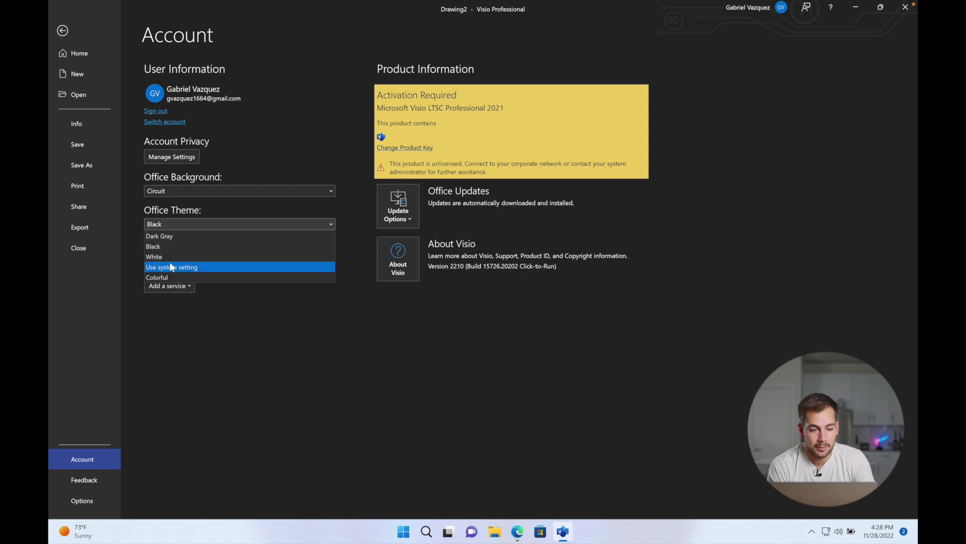
{"action": "left_click", "coordinate": [162, 277]}
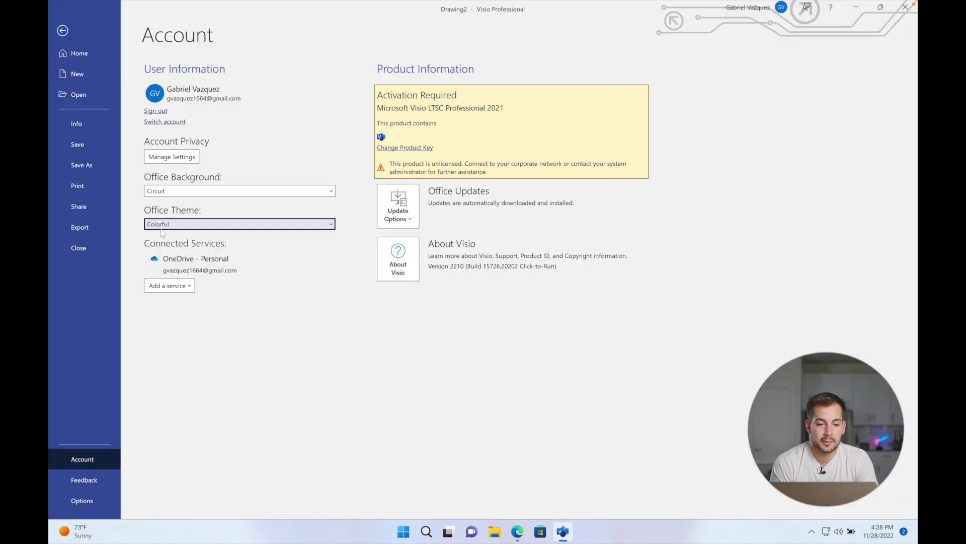
{"action": "left_click", "coordinate": [166, 224]}
{"action": "left_click", "coordinate": [169, 237]}
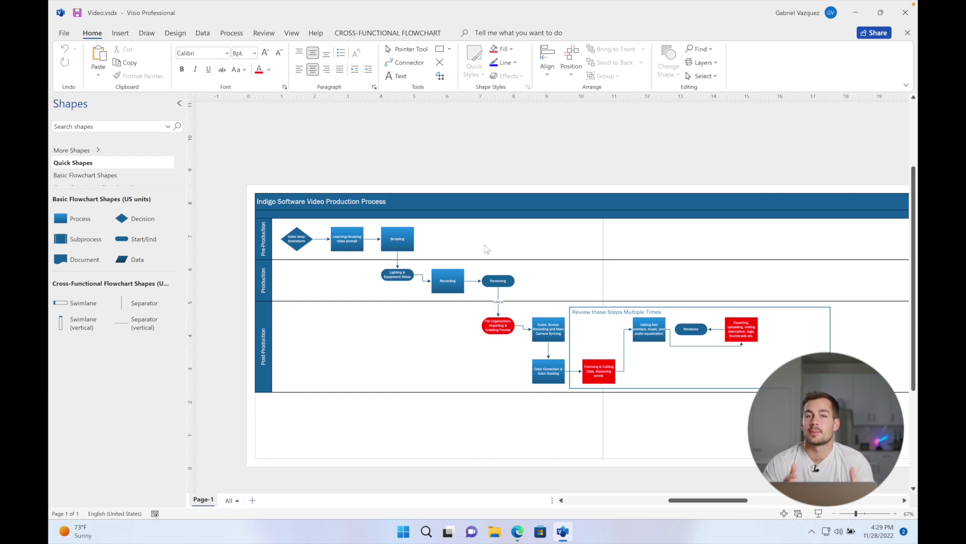
Step: Save Video.vsdx to OneDrive - Personal and set the invite permission to Can edit
{"action": "left_click", "coordinate": [876, 36]}
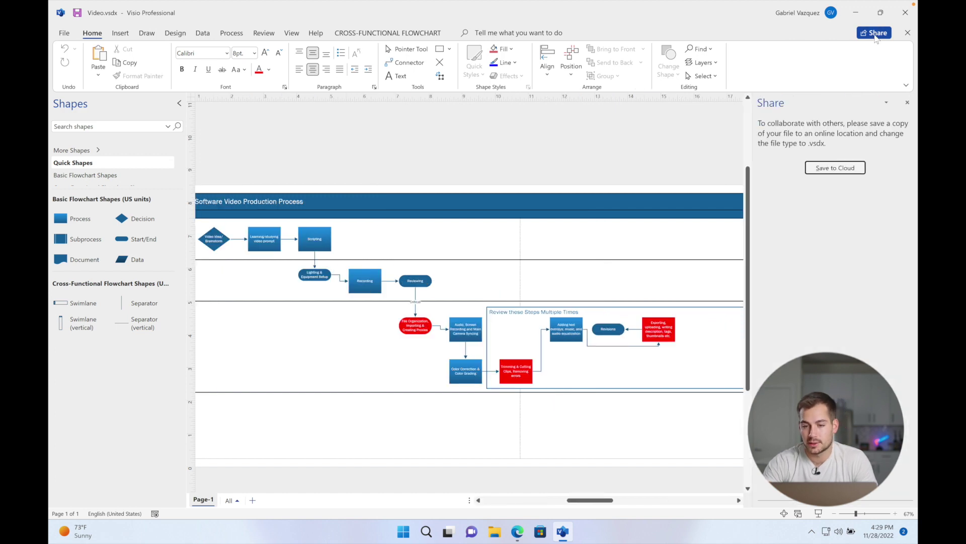
{"action": "left_click", "coordinate": [828, 168]}
{"action": "left_click", "coordinate": [225, 120]}
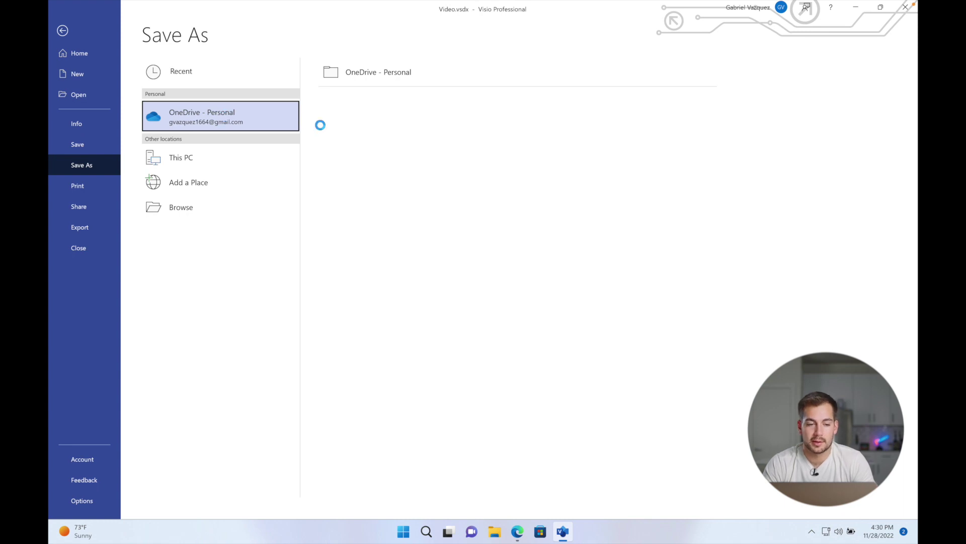
{"action": "left_click", "coordinate": [399, 273]}
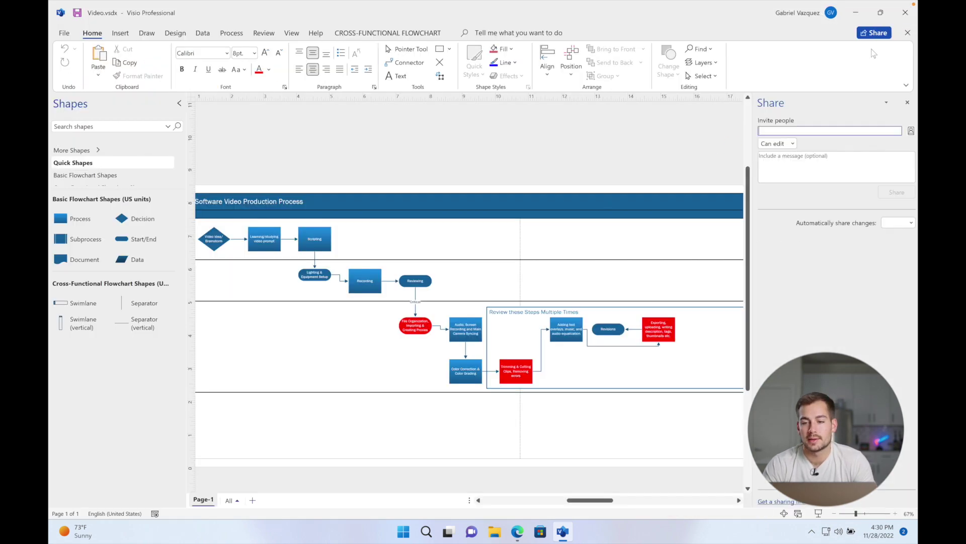
{"action": "left_click", "coordinate": [785, 144]}
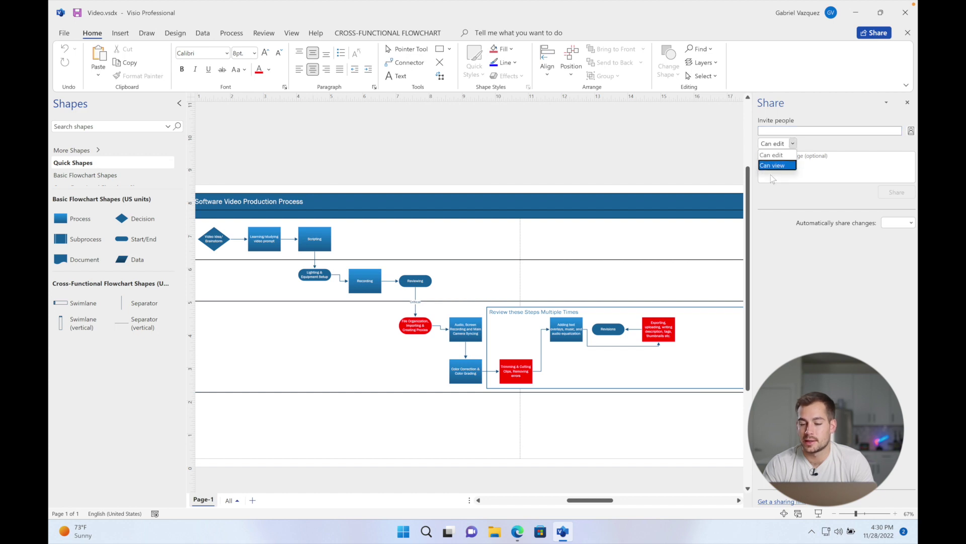
{"action": "left_click", "coordinate": [785, 131]}
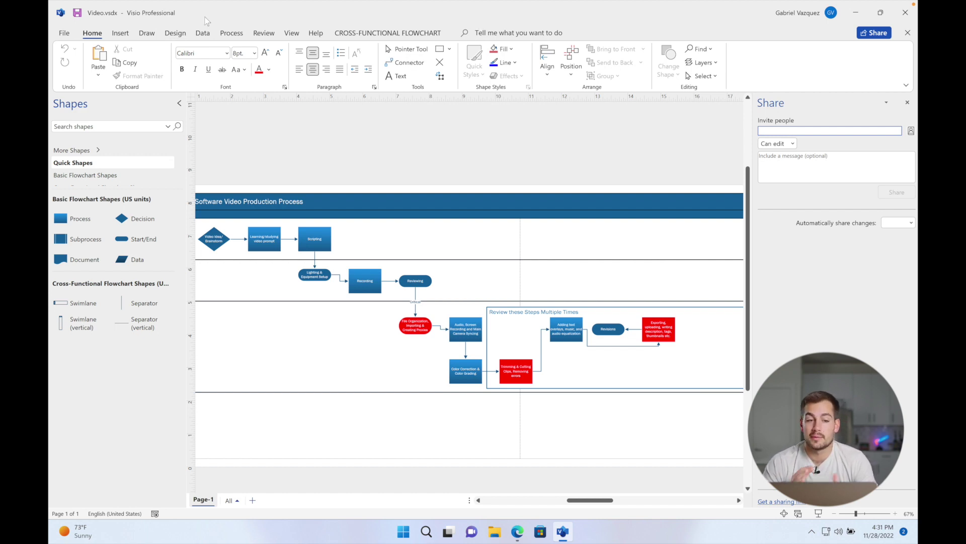
Step: Run Check Accessibility from the Review tab and dismiss the Got it callout
{"action": "left_click", "coordinate": [263, 33]}
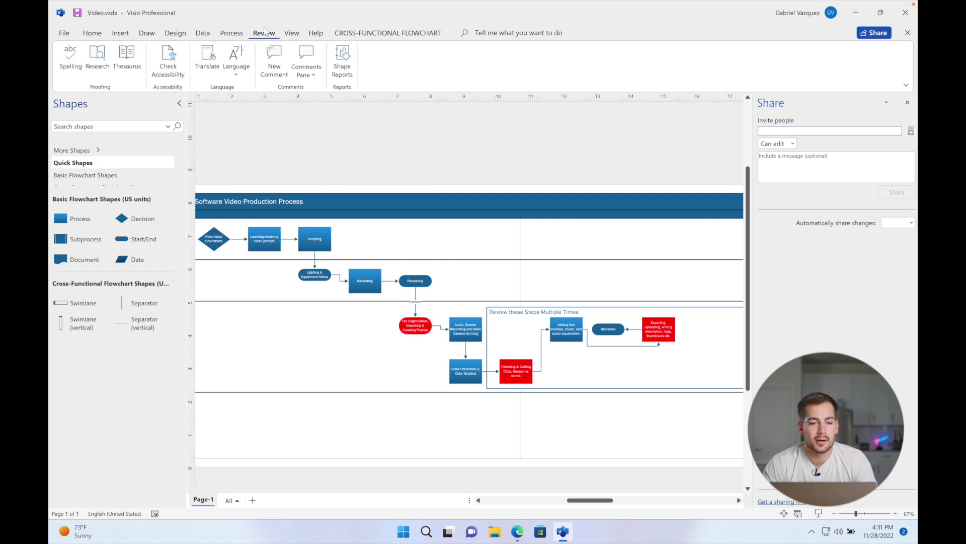
{"action": "left_click", "coordinate": [162, 64]}
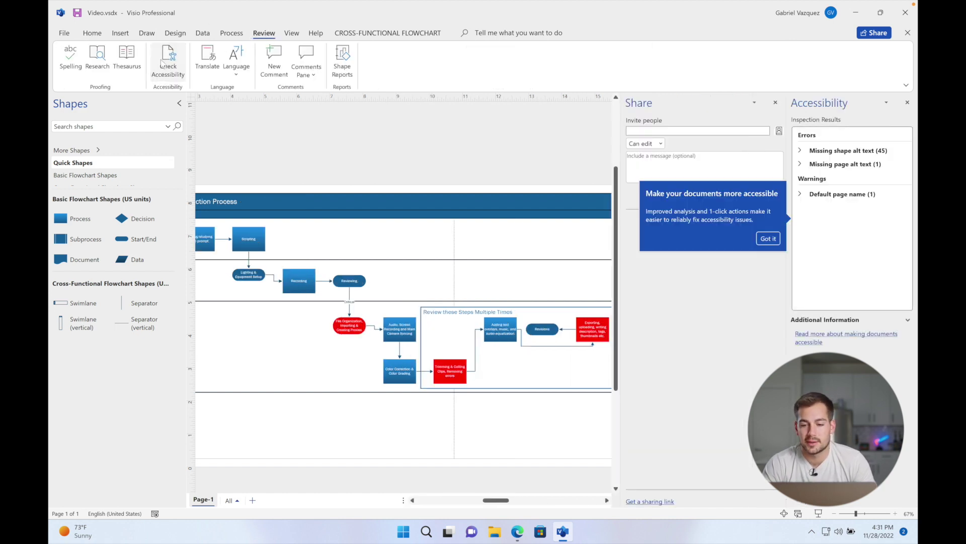
{"action": "left_click", "coordinate": [768, 238]}
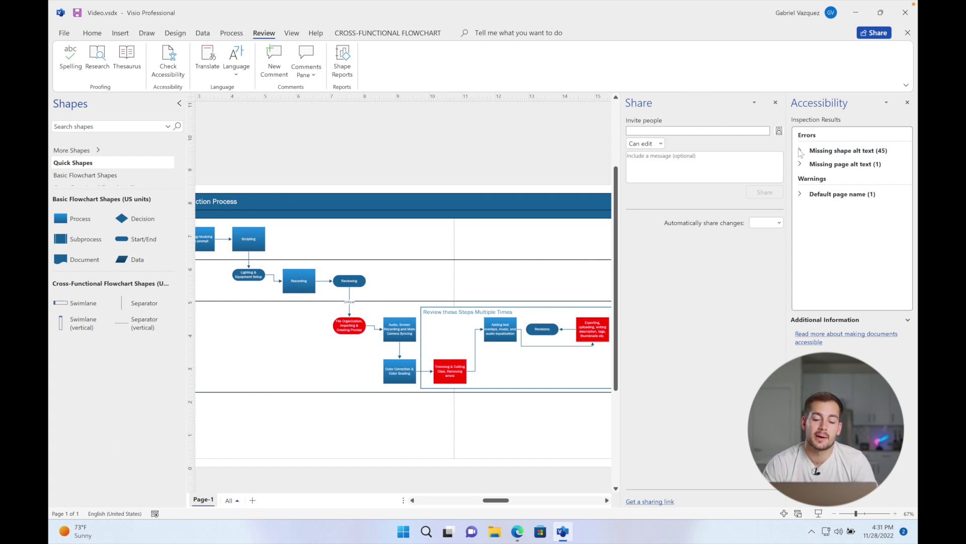
Step: Browse the Stock Images library under Insert > Pictures
{"action": "left_click", "coordinate": [121, 34]}
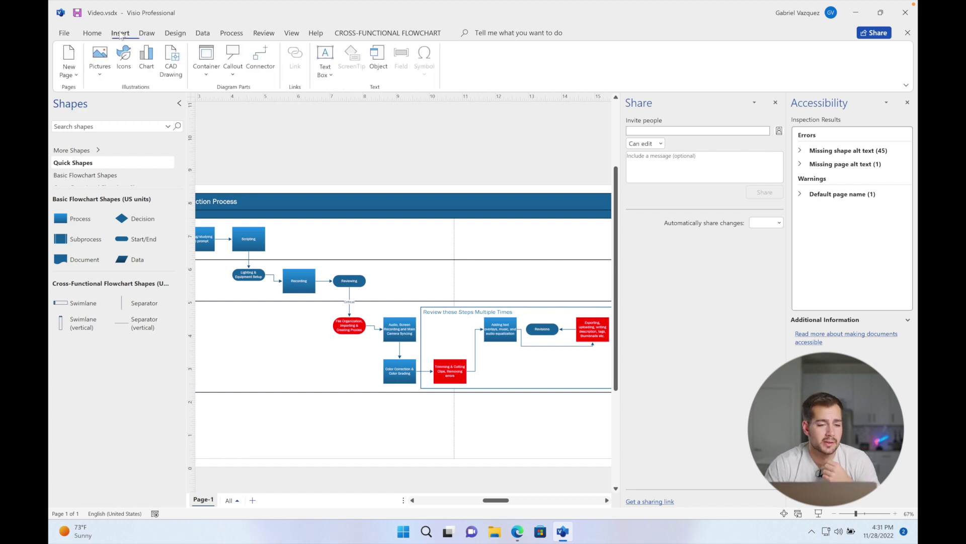
{"action": "left_click", "coordinate": [103, 73]}
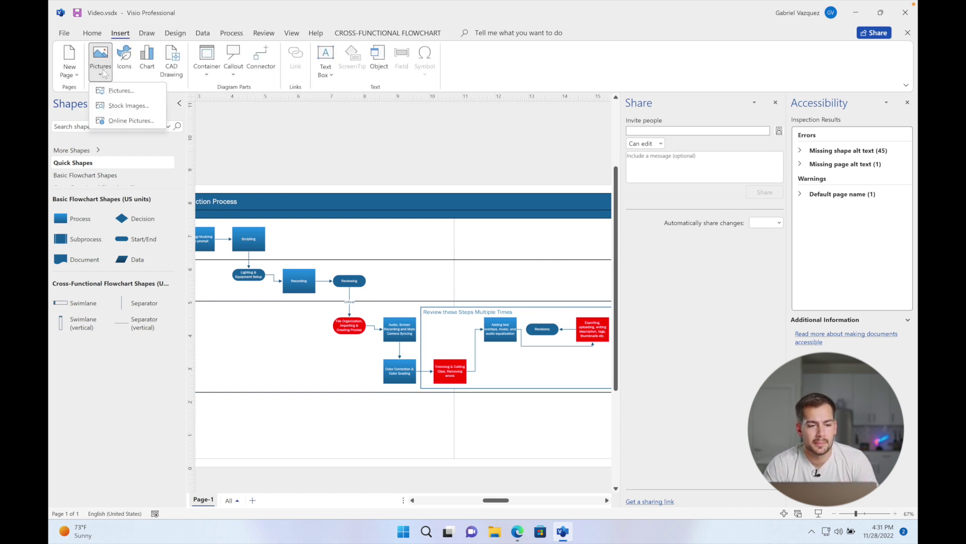
{"action": "left_click", "coordinate": [128, 106]}
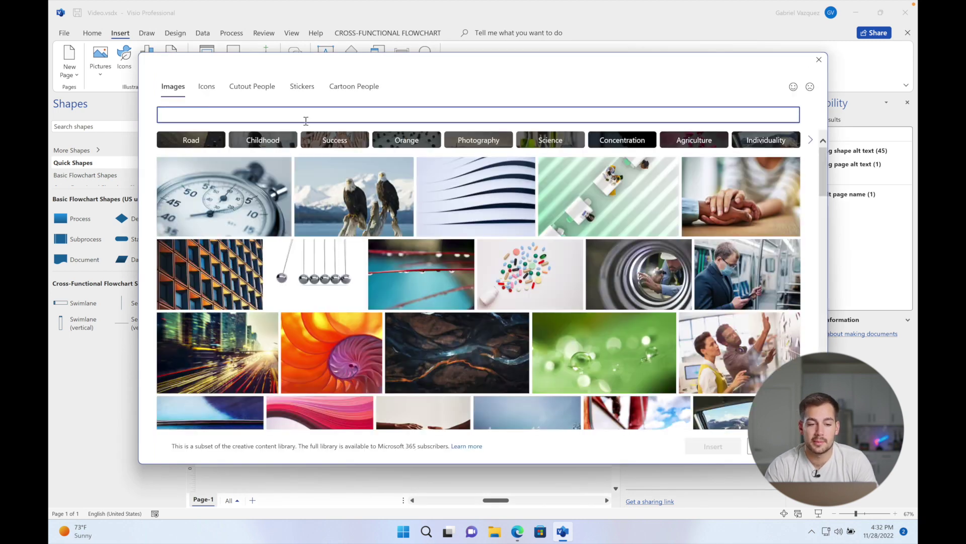
{"action": "scroll", "coordinate": [451, 344], "scroll_direction": "down", "scroll_amount": 3}
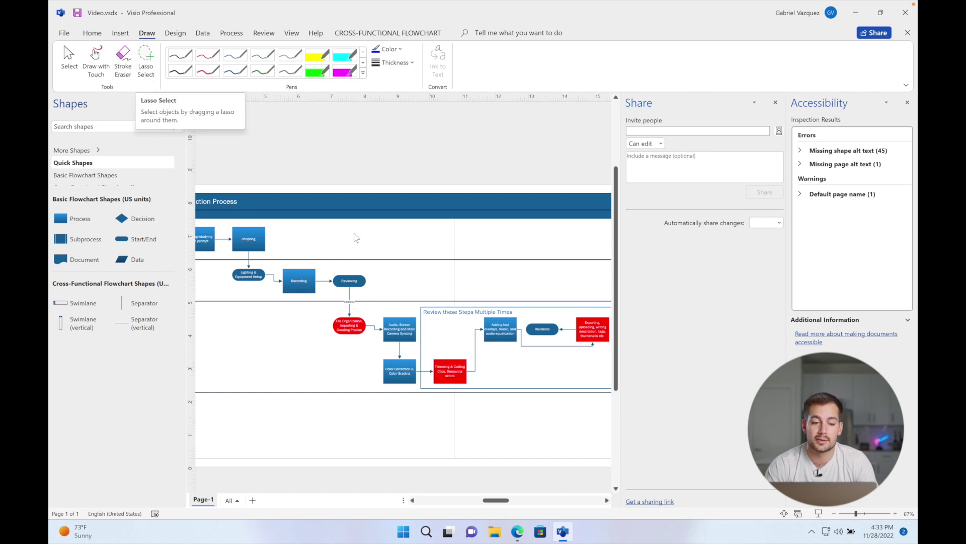
Step: Move between the Home and Review tabs and try the Tell me search box
{"action": "scroll", "coordinate": [277, 283], "scroll_direction": "left", "scroll_amount": 3}
{"action": "scroll", "coordinate": [278, 284], "scroll_direction": "down", "scroll_amount": 3}
{"action": "left_click", "coordinate": [92, 32]}
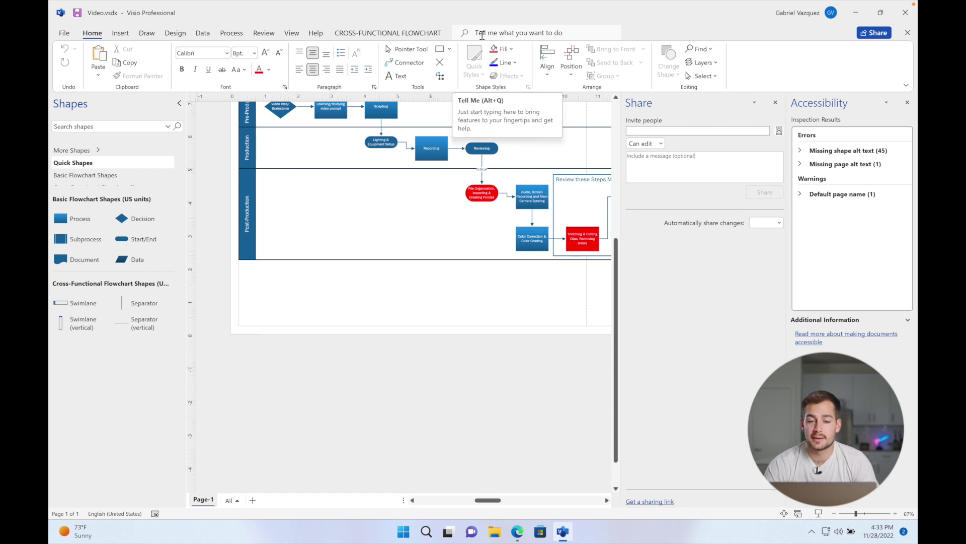
{"action": "left_click", "coordinate": [263, 33]}
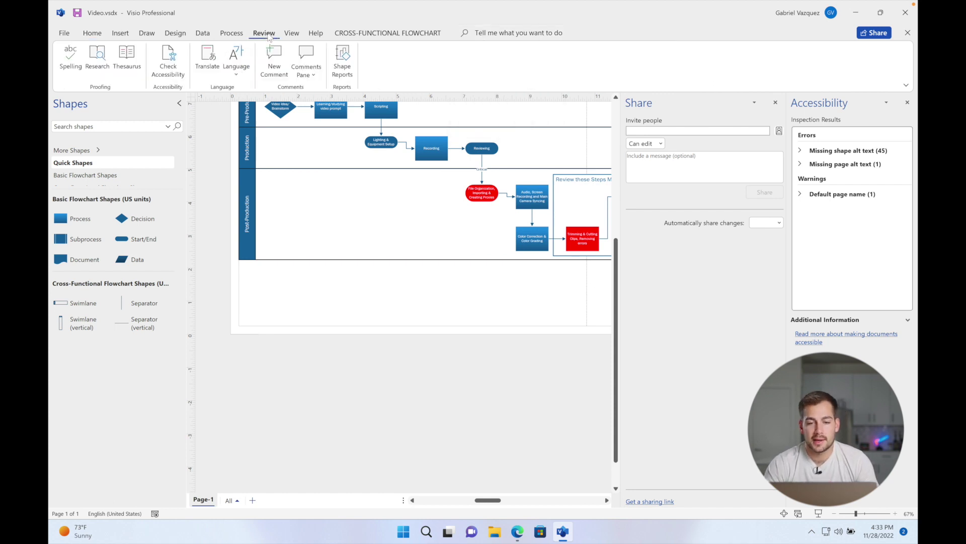
{"action": "left_click", "coordinate": [501, 34]}
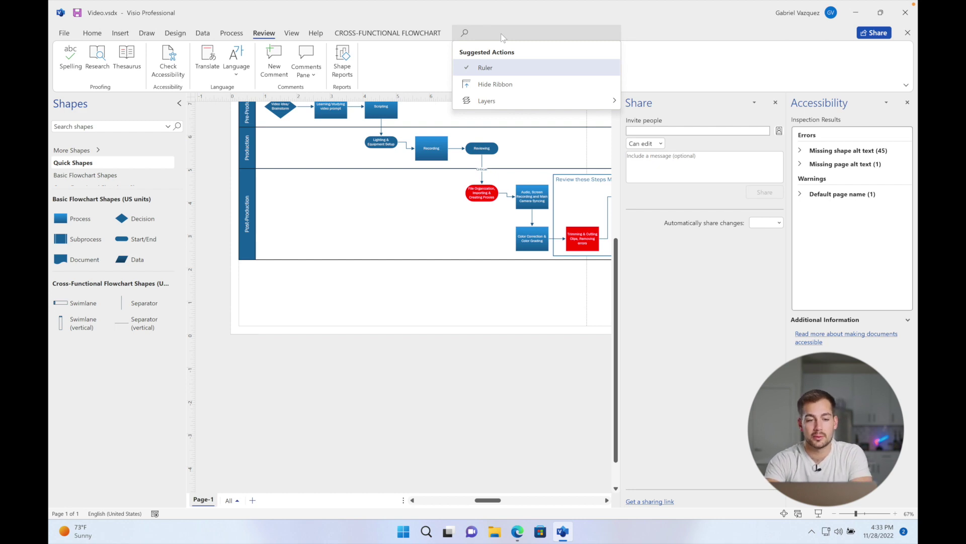
{"action": "left_click", "coordinate": [198, 13]}
Step: Open Font Color > More Colors and show the Custom tab with RGB values
{"action": "left_click", "coordinate": [91, 33]}
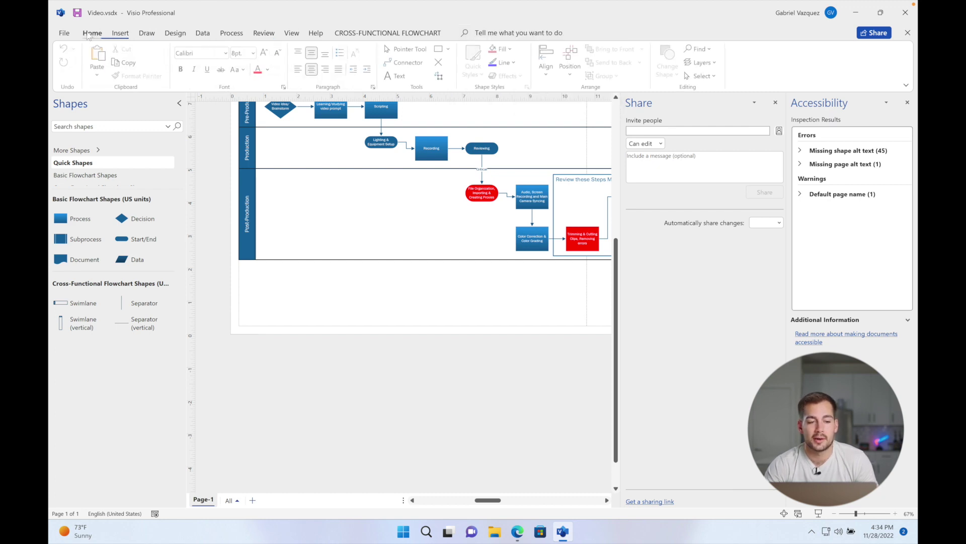
{"action": "left_click", "coordinate": [269, 70]}
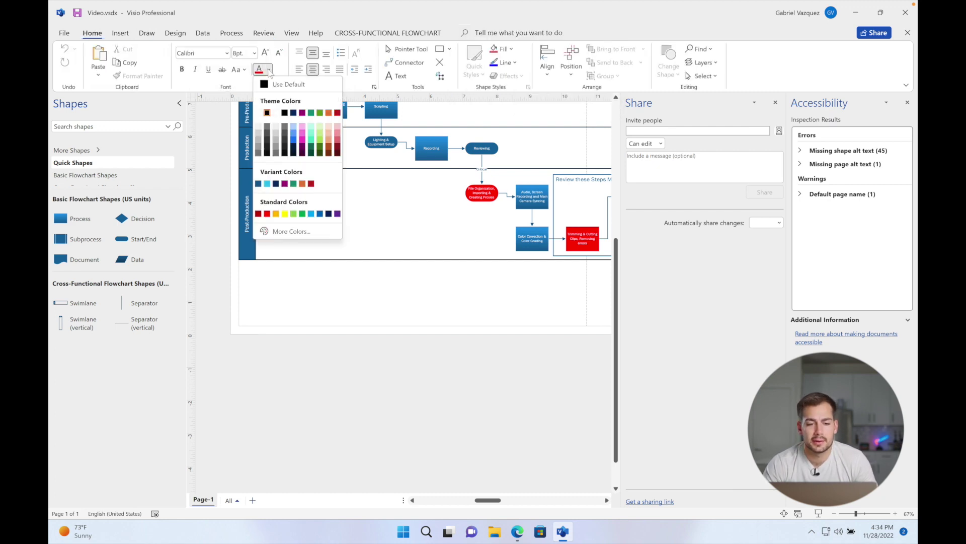
{"action": "left_click", "coordinate": [280, 231]}
{"action": "left_click", "coordinate": [458, 196]}
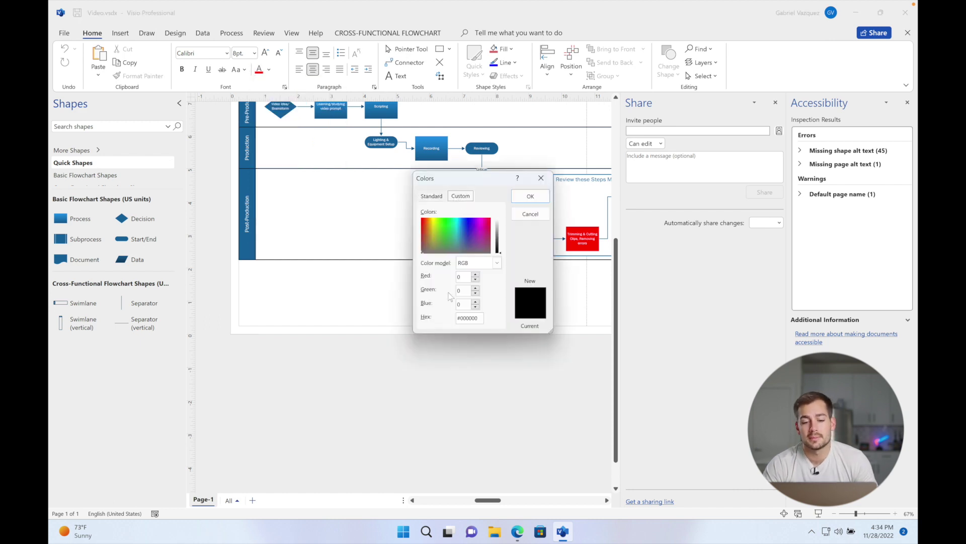